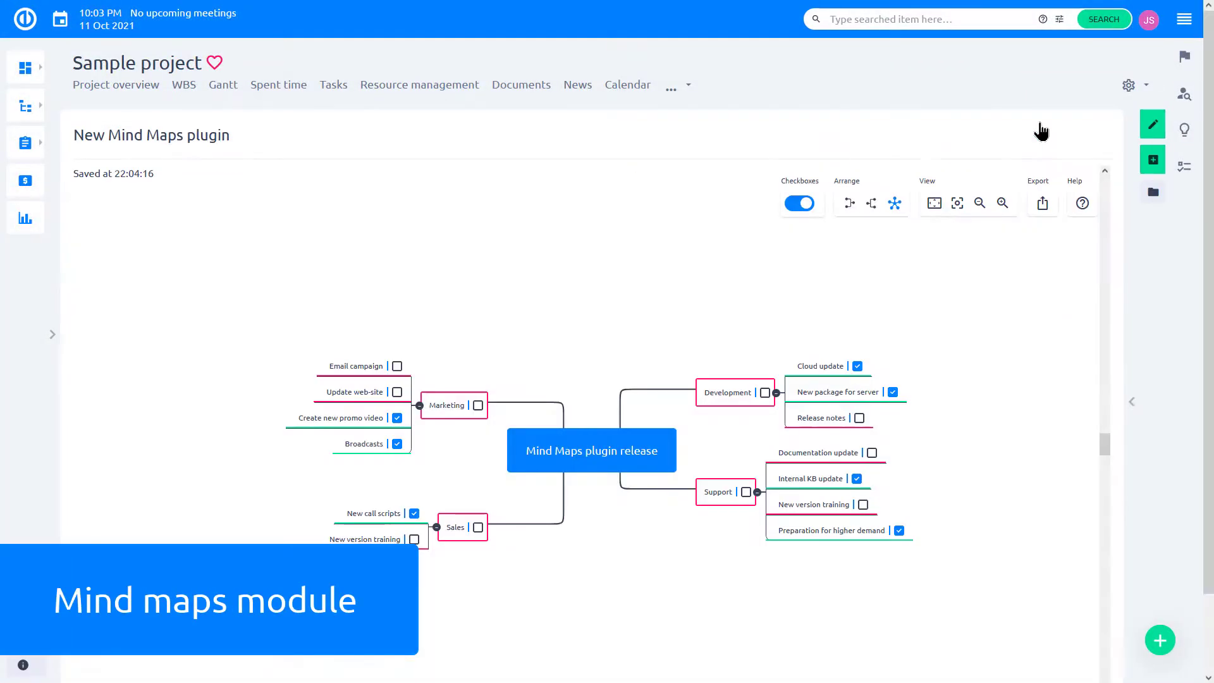
- Try the left and radial mind-map layouts, and show checkboxes beside every node
click(871, 203)
click(799, 203)
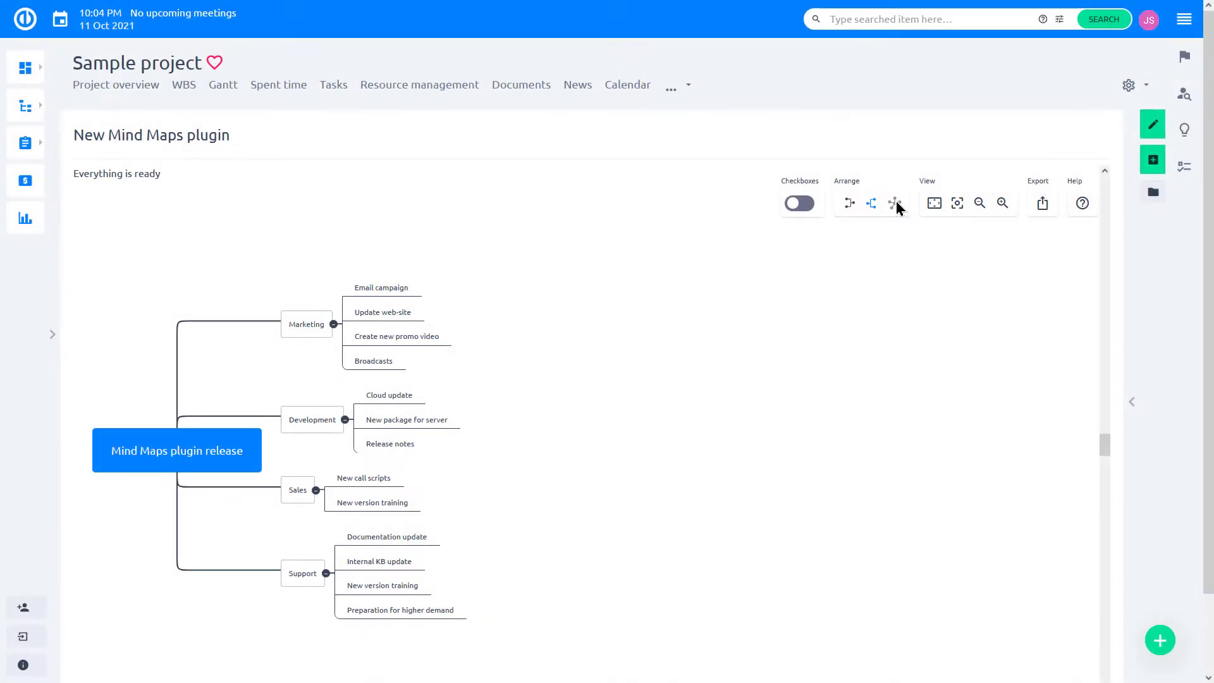
click(896, 203)
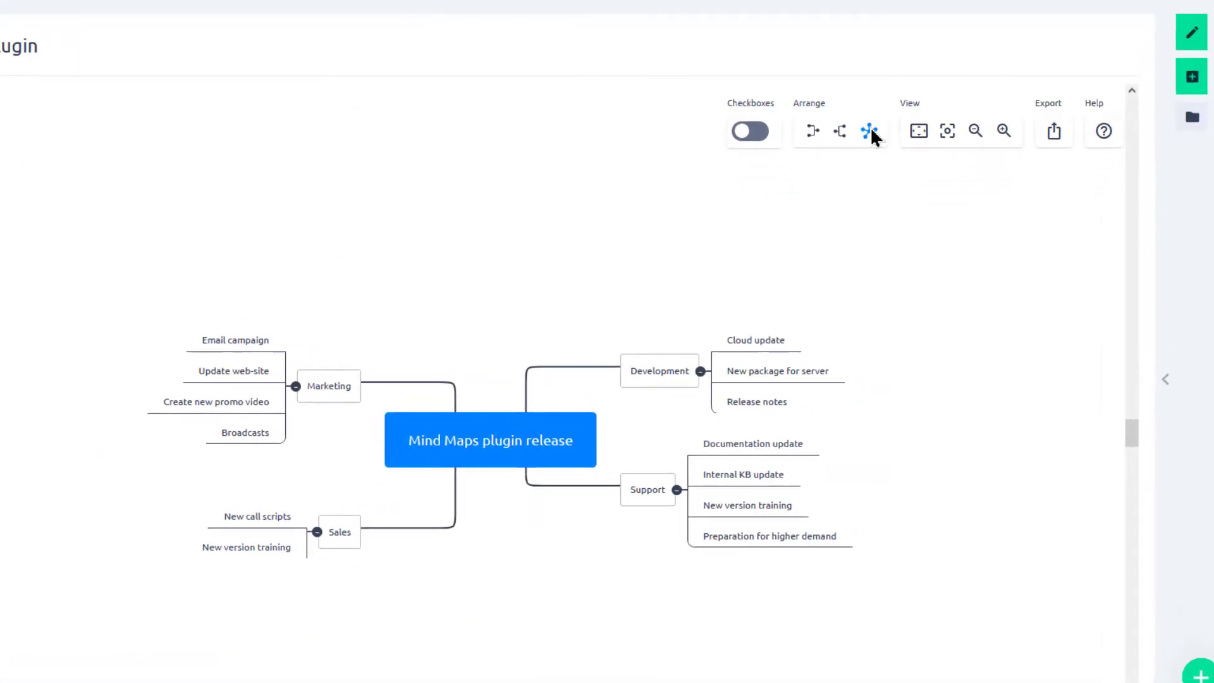
click(757, 132)
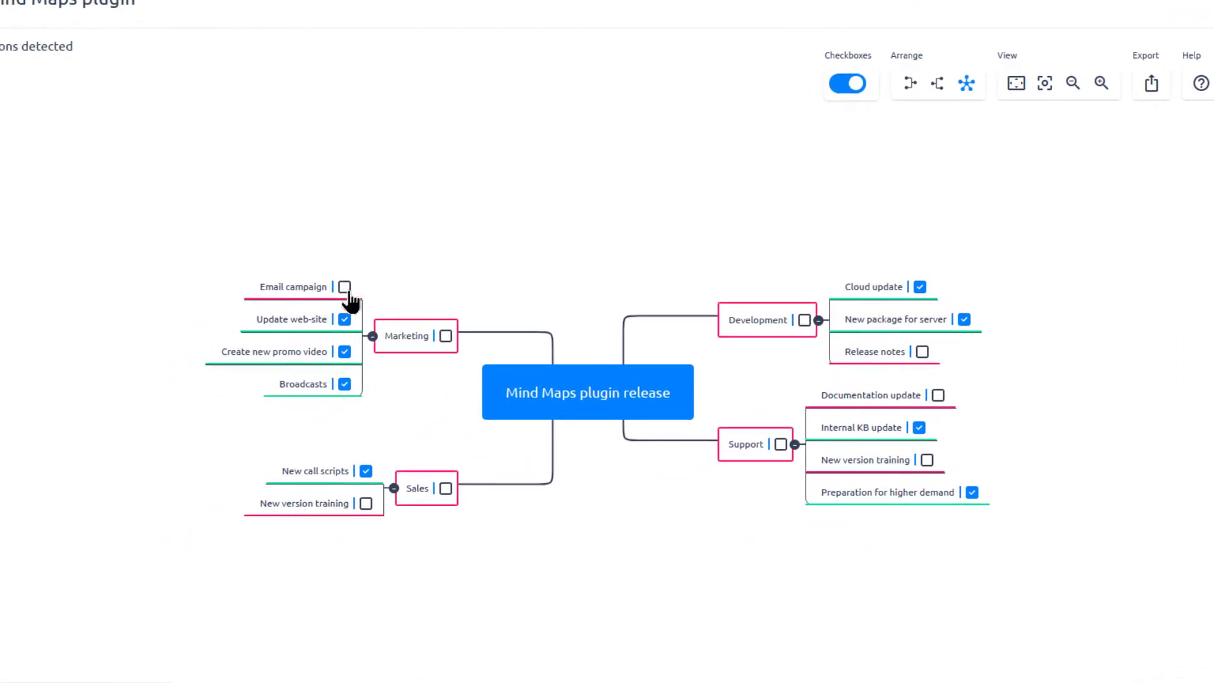
- Attach the existing task New Mind Maps module campaign to the Email campaign node
right_click(311, 293)
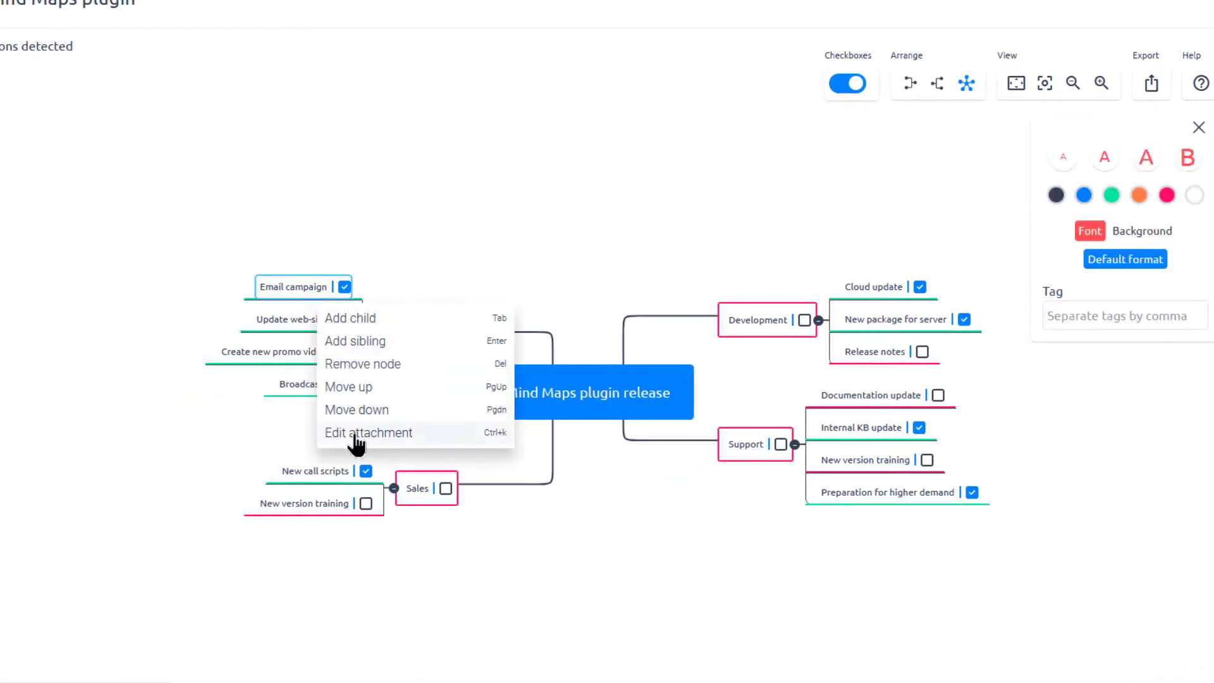
click(397, 435)
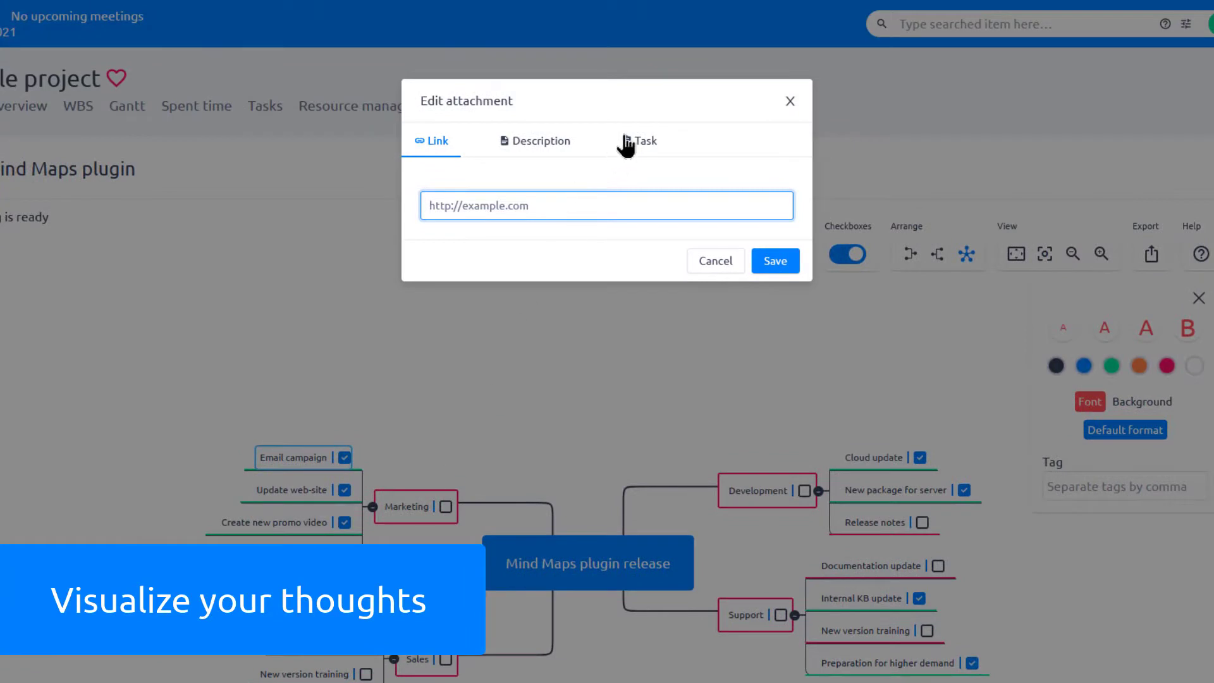
click(626, 142)
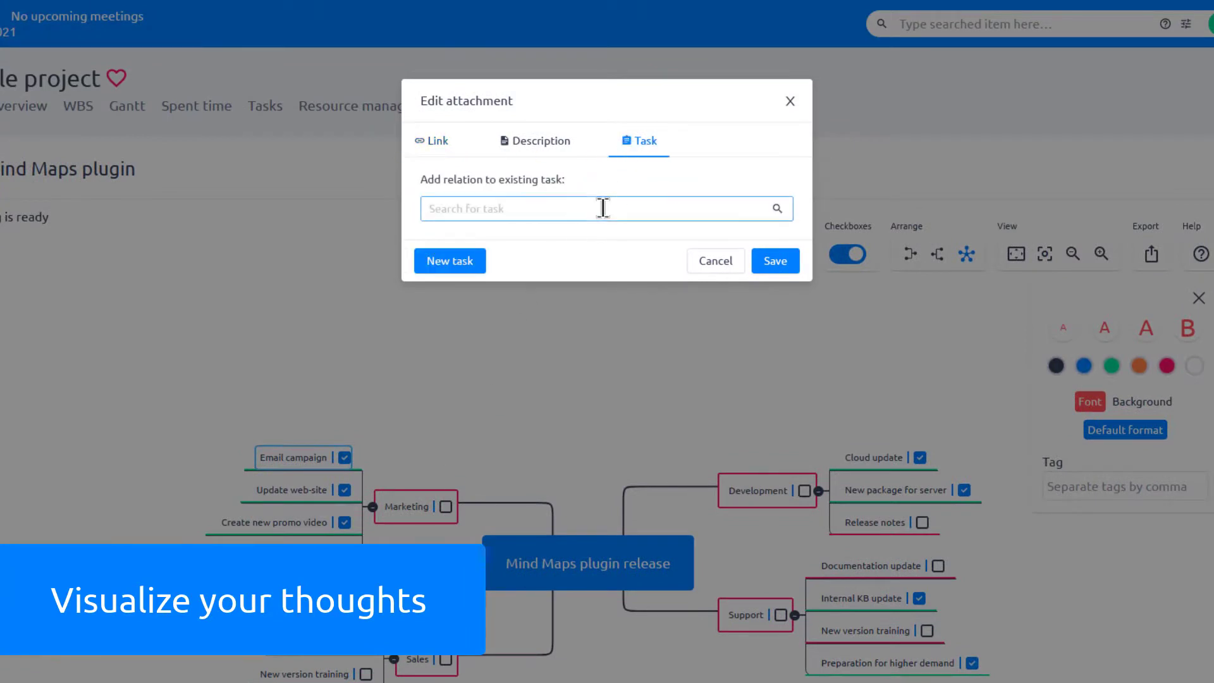
click(603, 208)
text(mind)
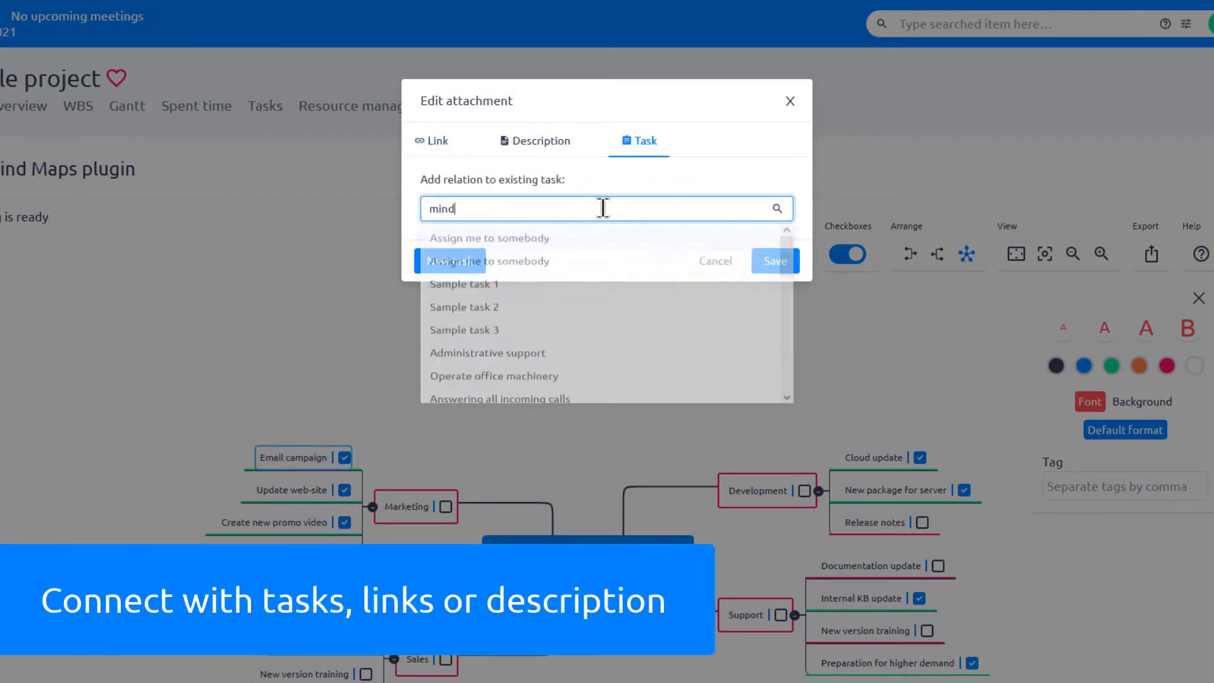
key(Down)
key(Return)
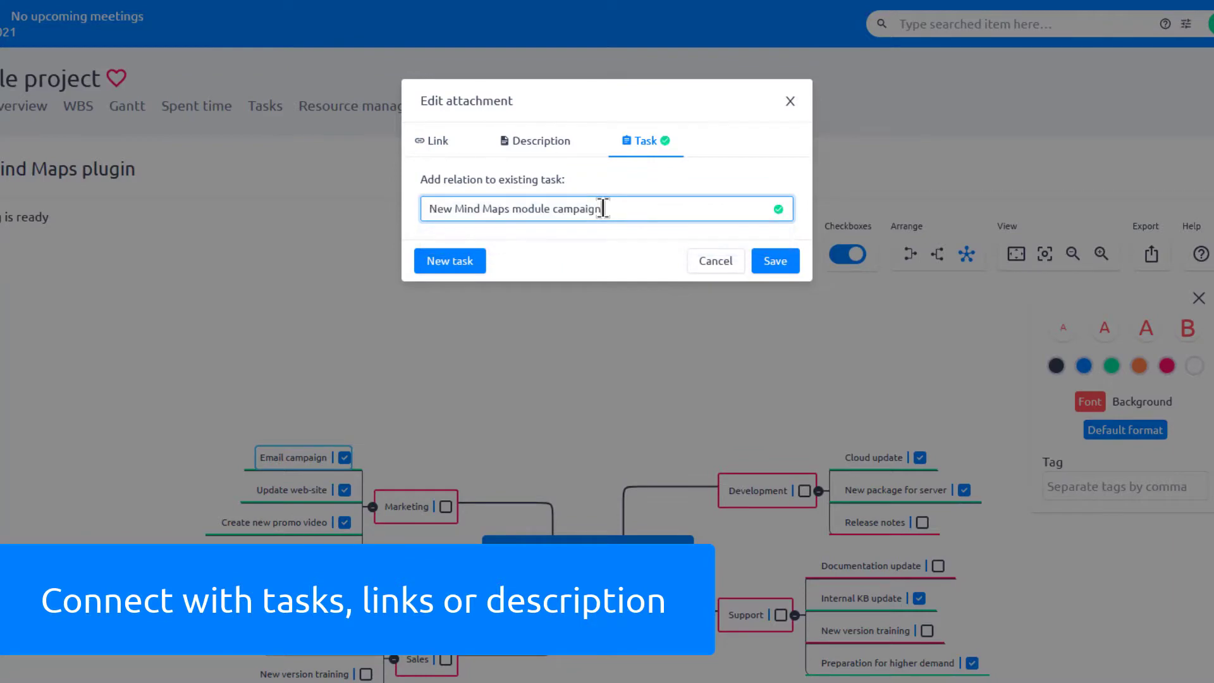
click(765, 263)
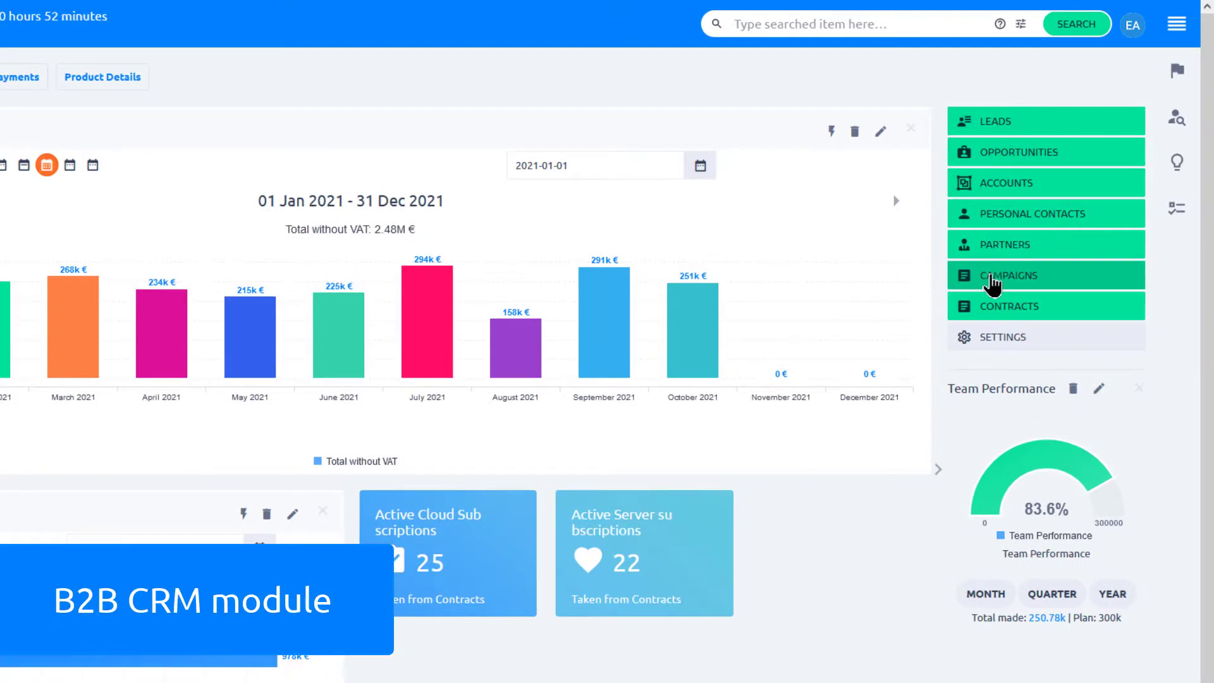
- Show the opportunities of the EMEA Channel EXPO 2021 CRM campaign
click(993, 278)
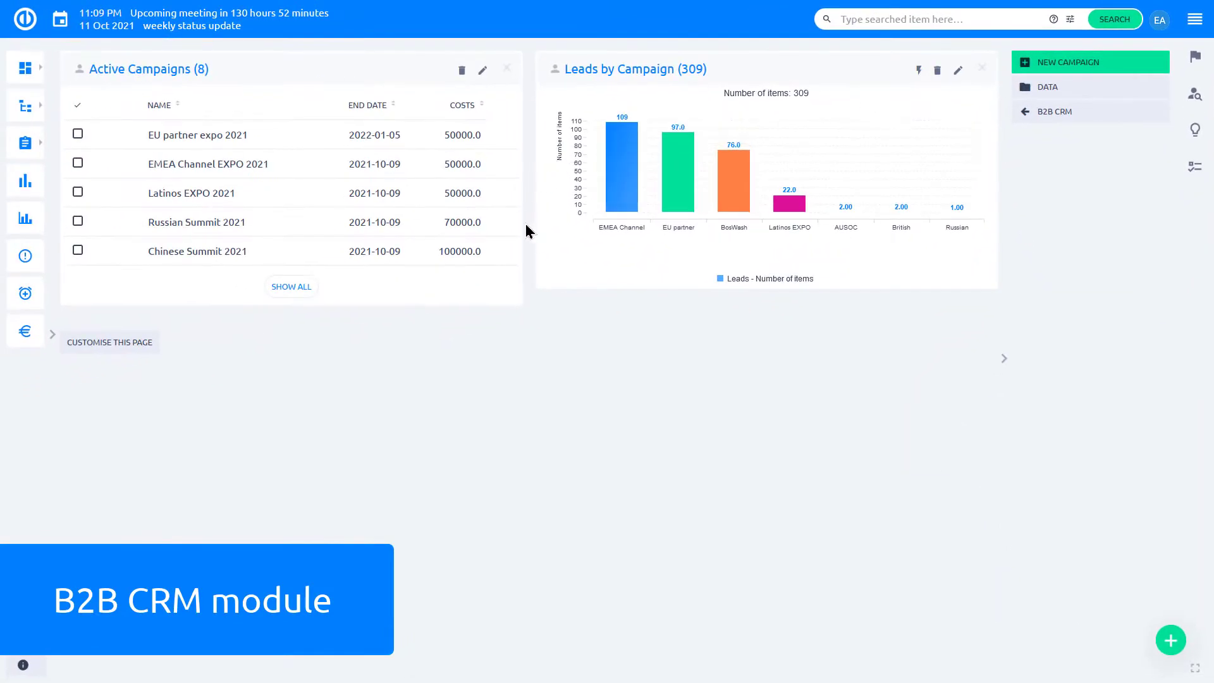
click(246, 164)
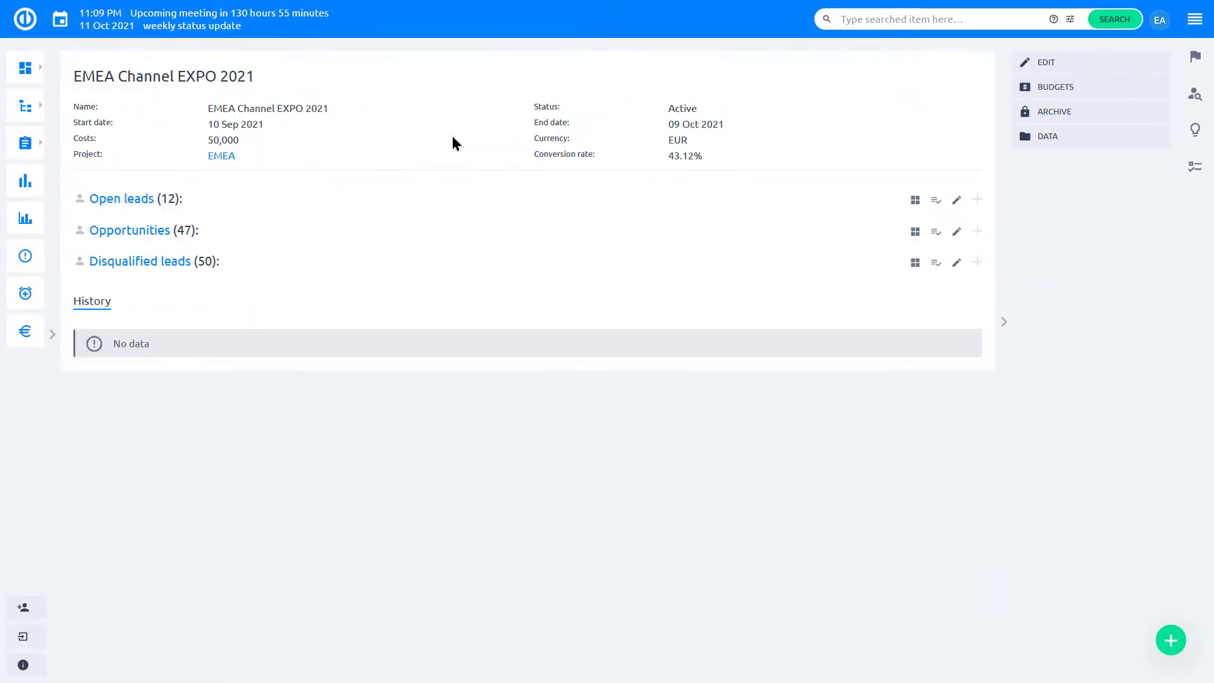
click(977, 231)
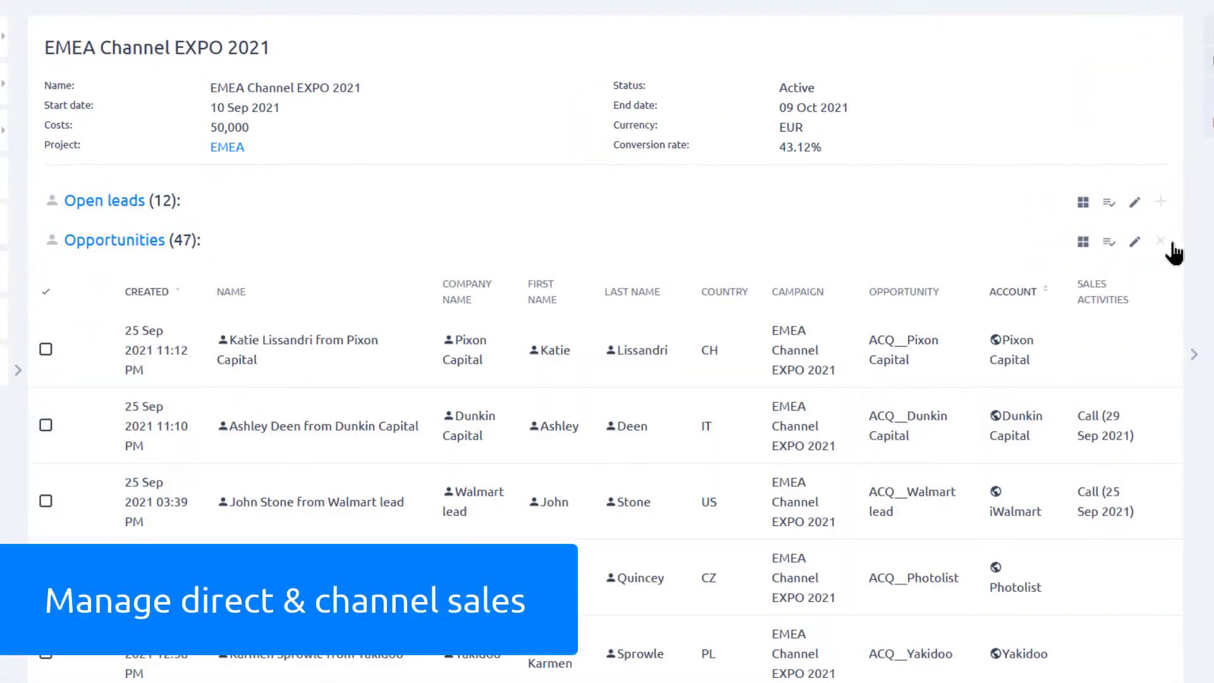
scroll(1173, 253, down, 5)
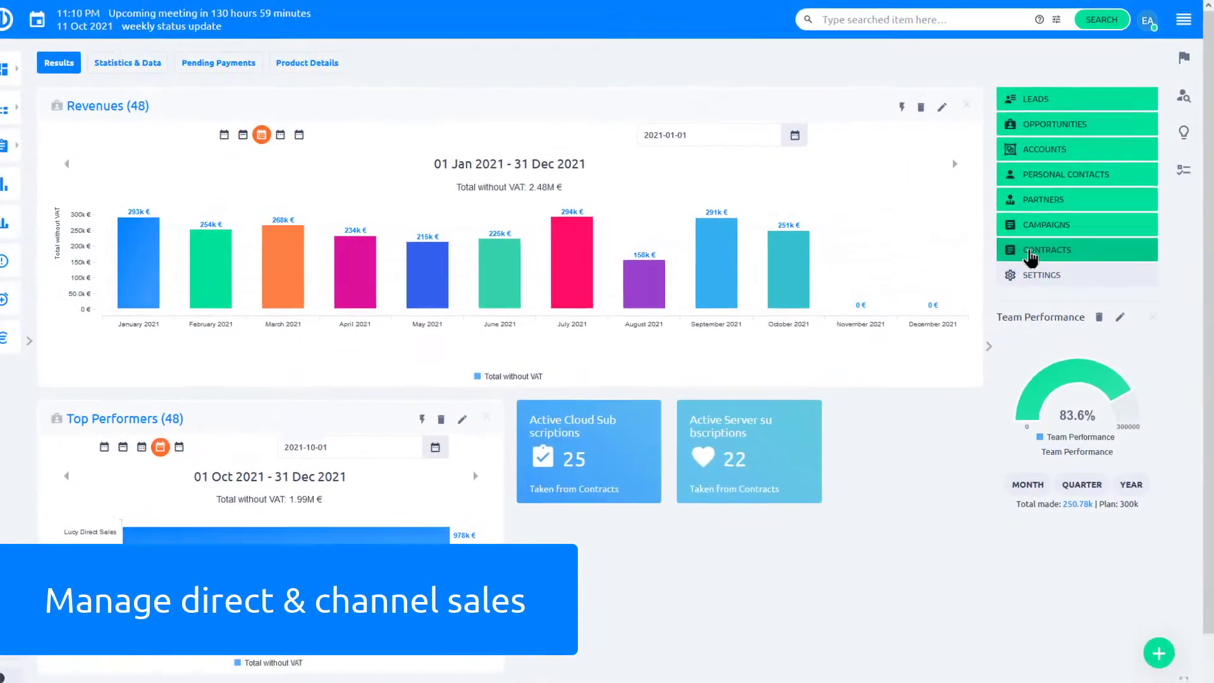
- In Contracts won, expand the first sales rep and open the ACQ__Jaxbean deal
click(989, 307)
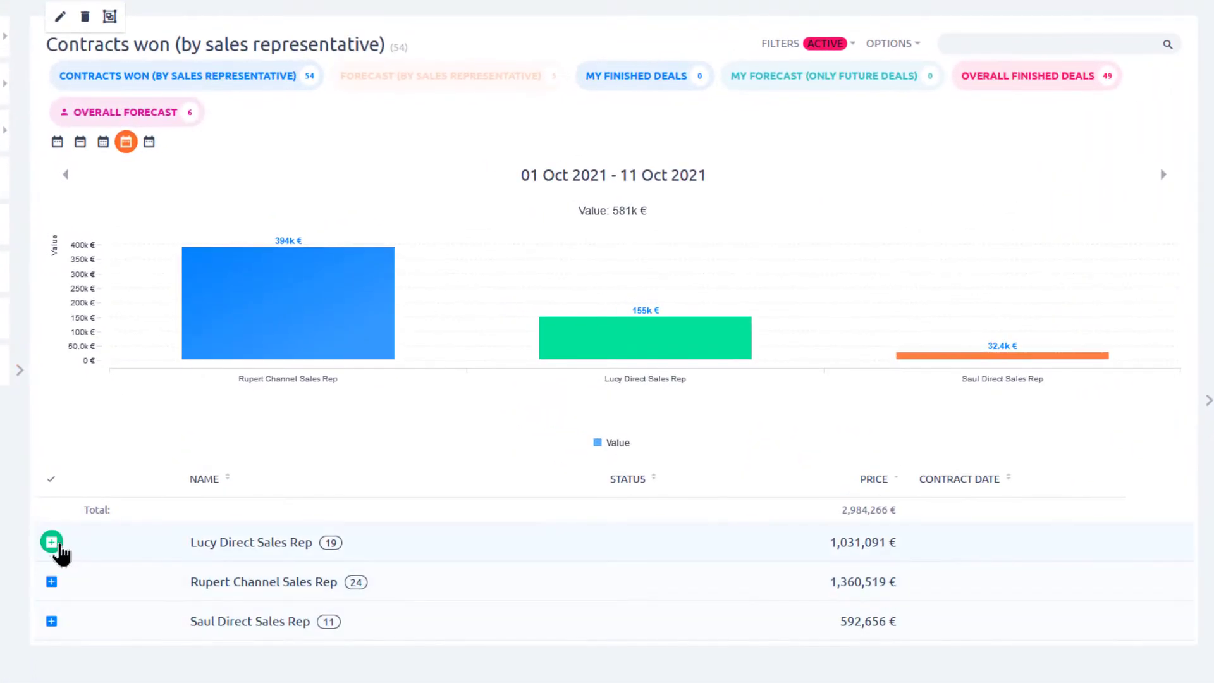
click(51, 543)
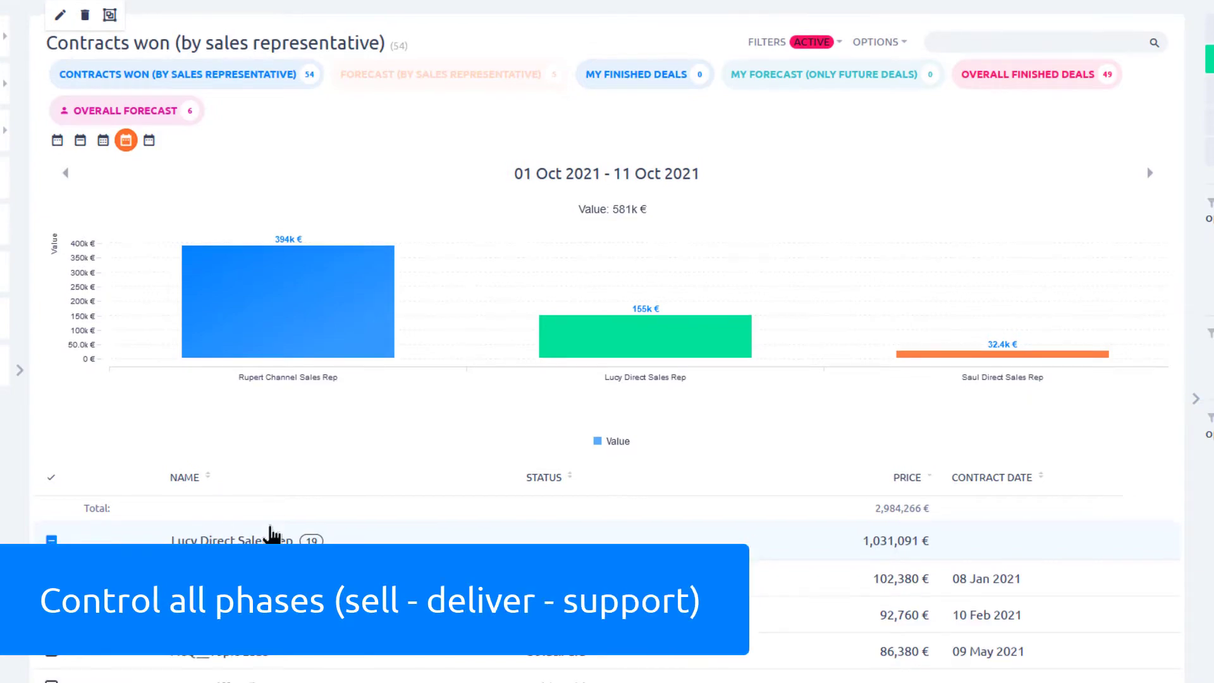
scroll(272, 531, down, 5)
scroll(273, 534, down, 2)
click(241, 534)
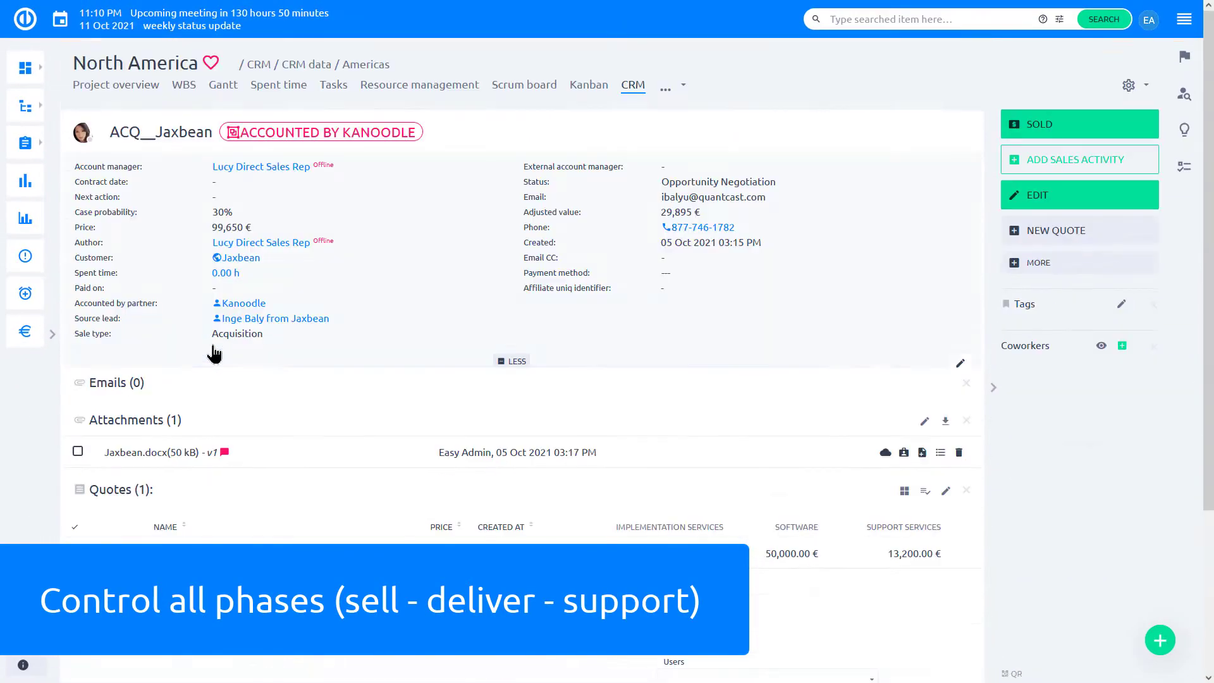
scroll(342, 364, down, 4)
scroll(394, 354, up, 4)
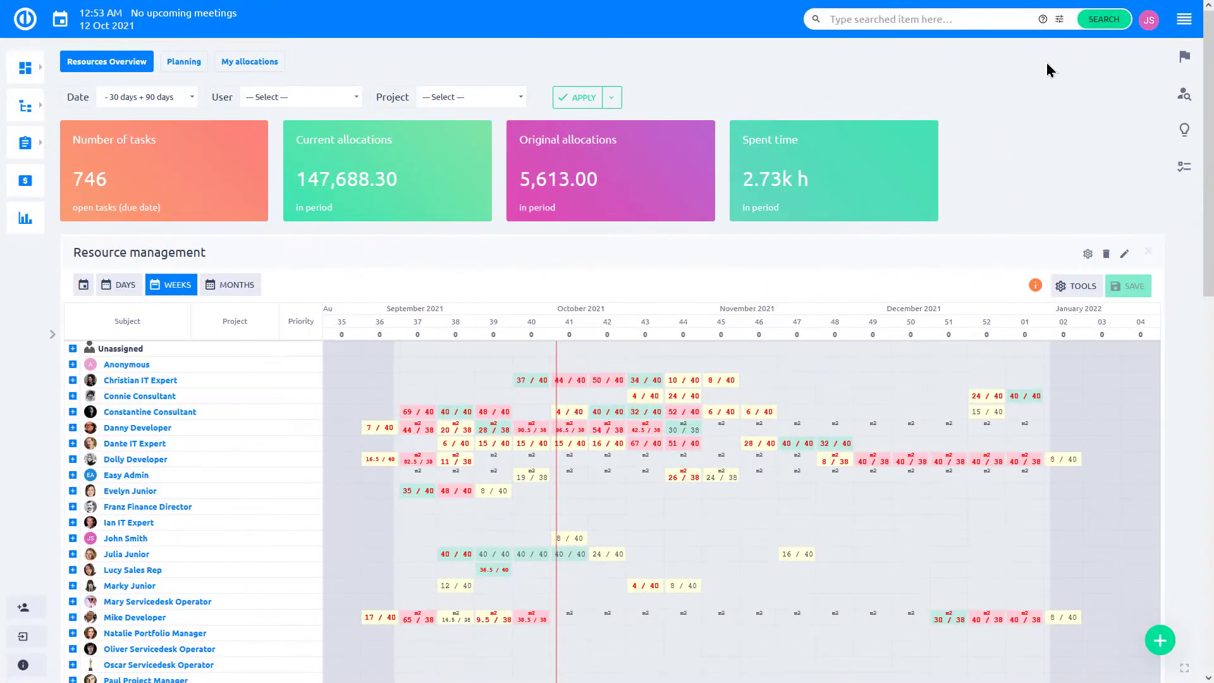
- Search 'New email' with advanced options and open the New Mind Maps module campaign task
click(1024, 21)
text(New email)
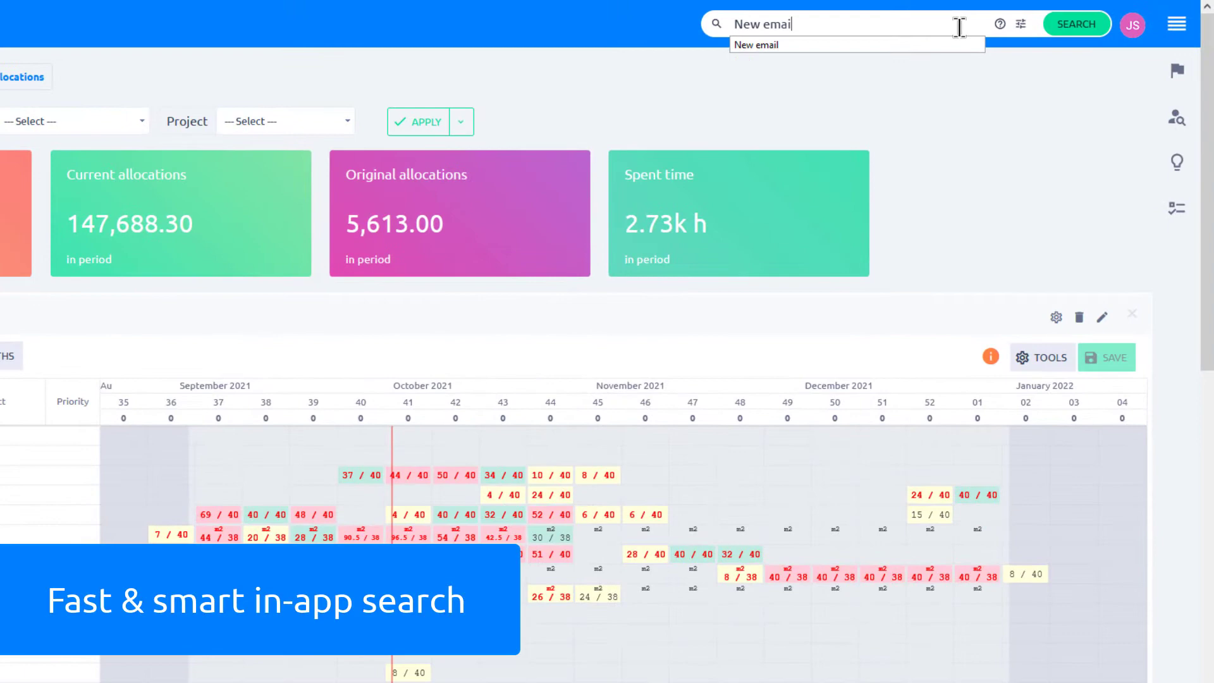
click(1020, 26)
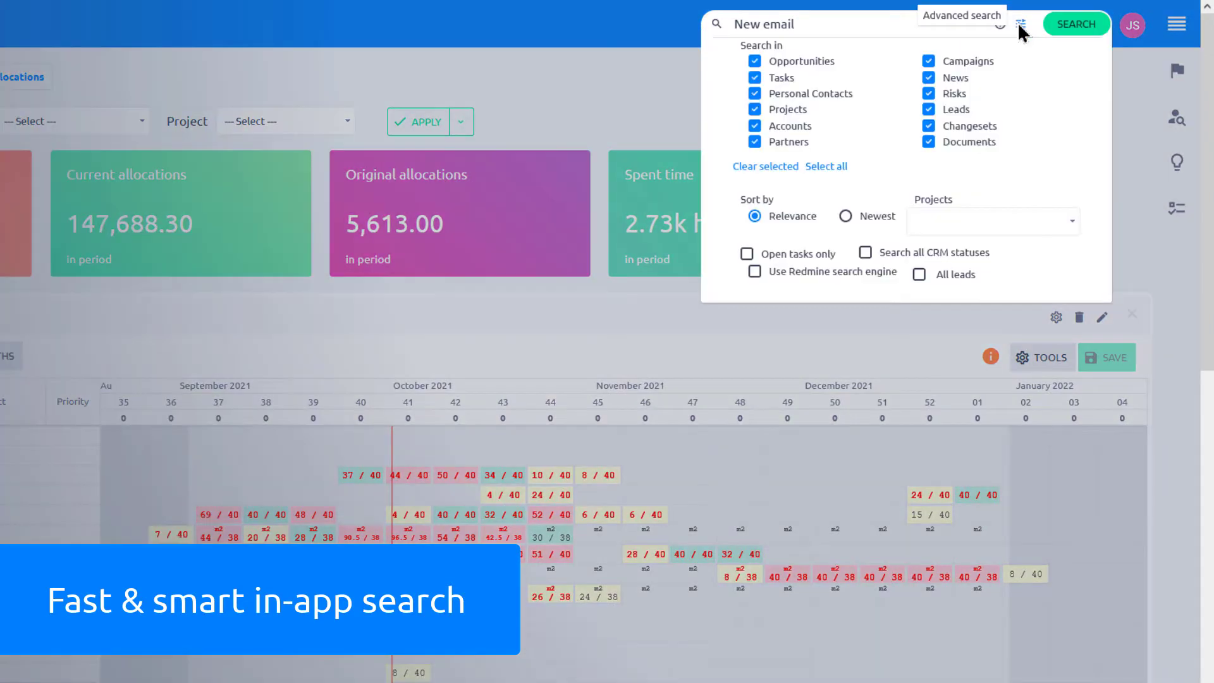
click(1065, 25)
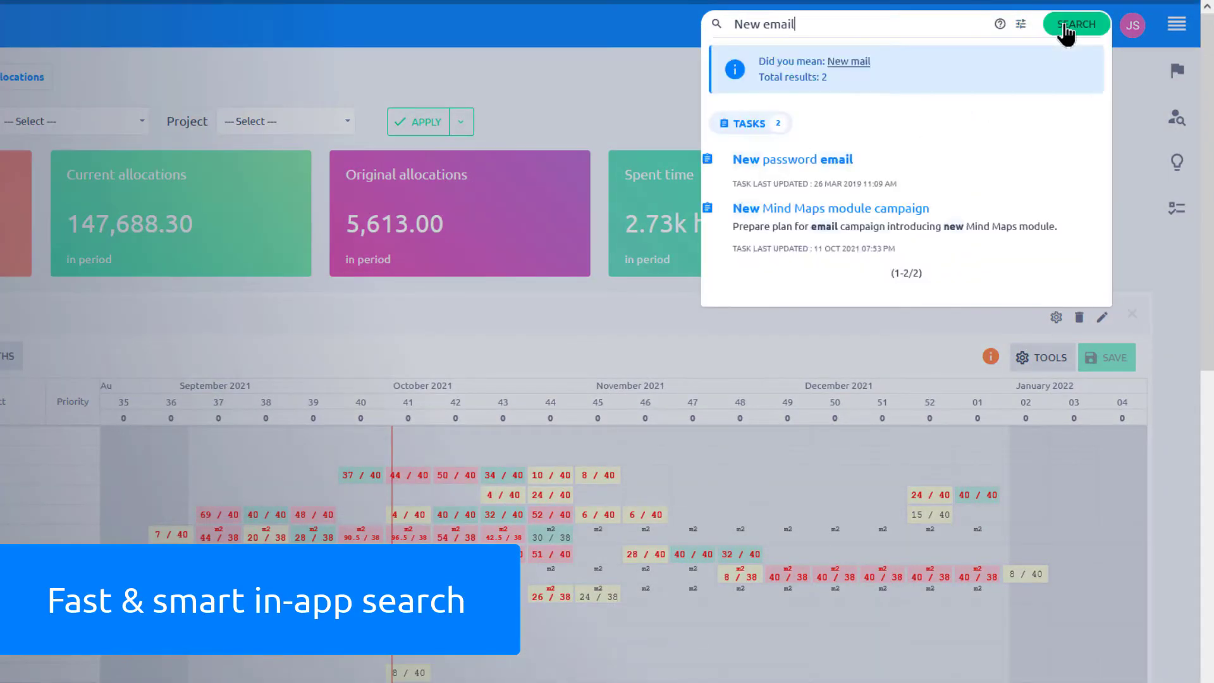
click(822, 208)
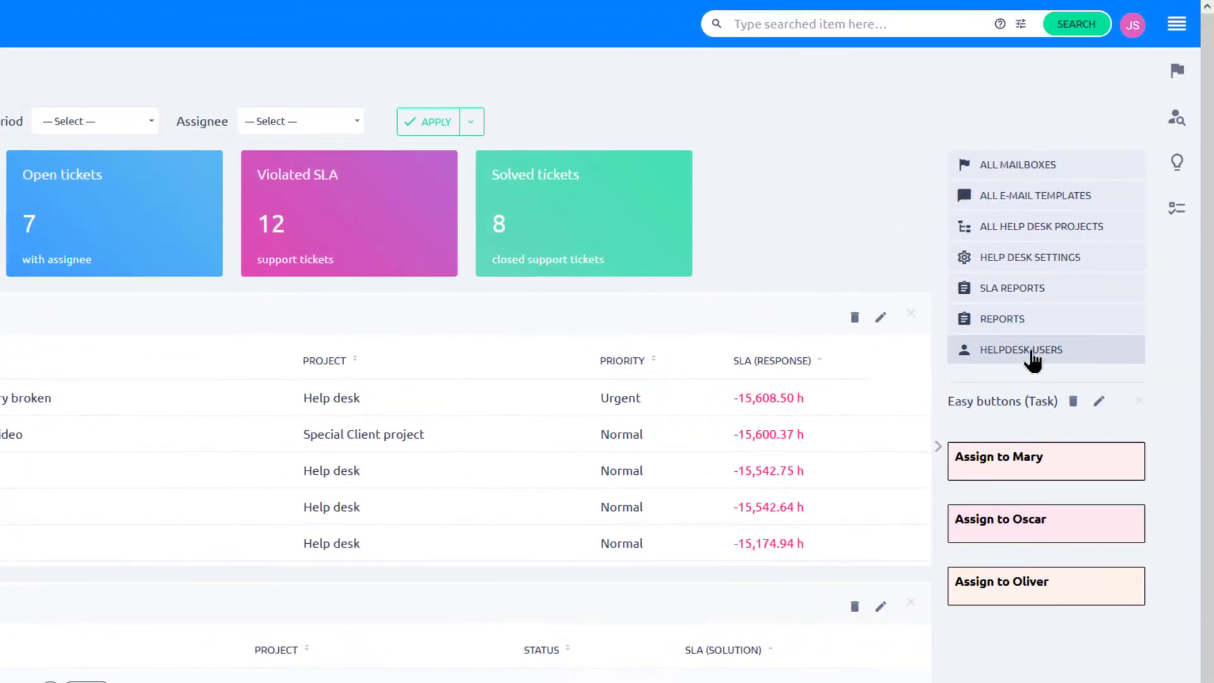
- Submit the helpdesk ticket 'Upgrade to Easy Project 11+ on server', creating task 1490
click(1031, 358)
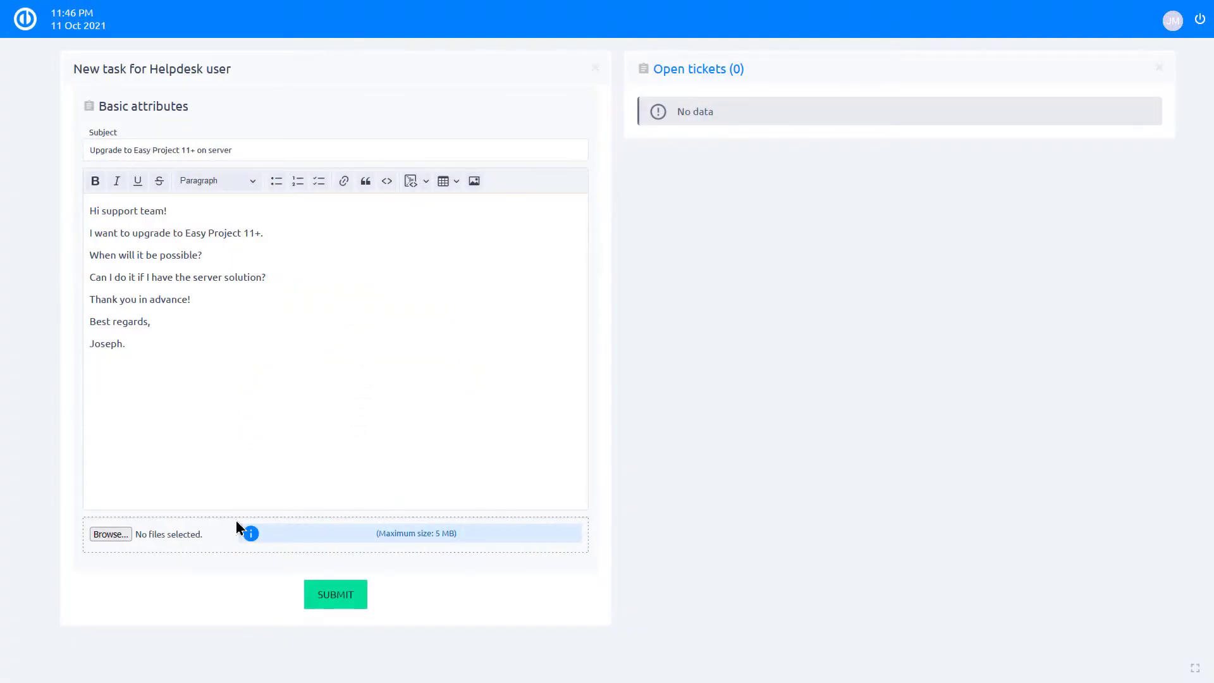
click(336, 596)
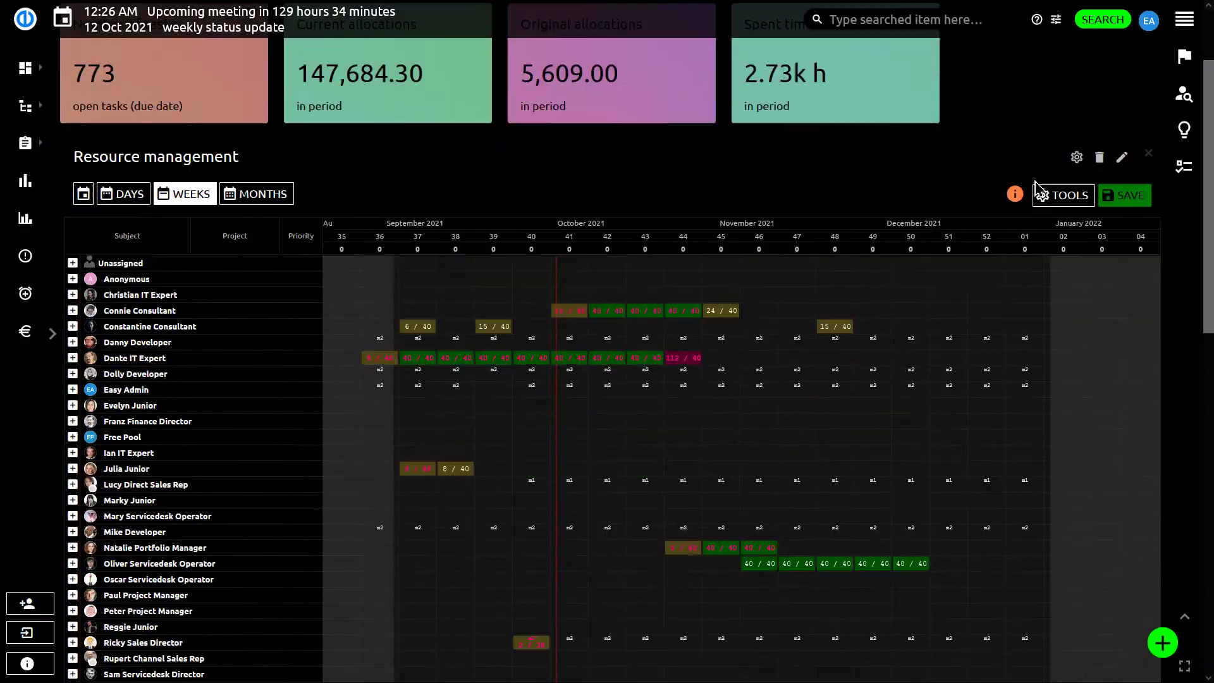
- Create the task 'New' in Recruitment and show its additional attributes
scroll(1037, 184, down, 10)
scroll(1037, 187, down, 5)
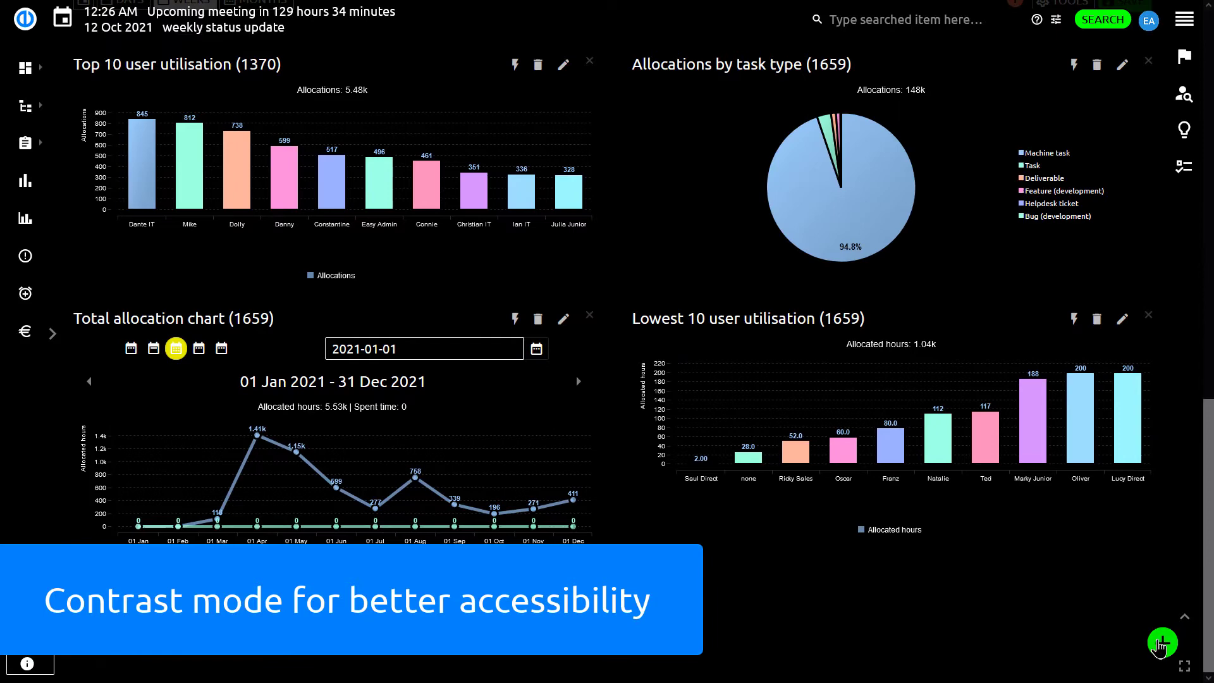
click(1161, 643)
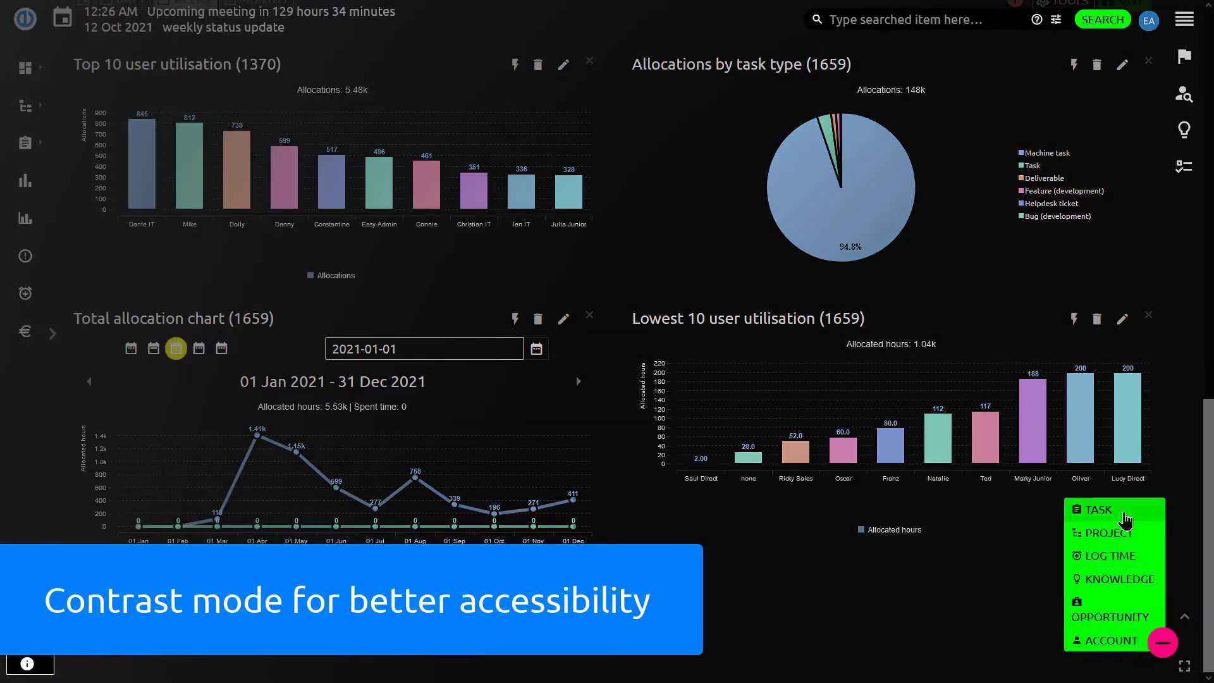
click(1124, 517)
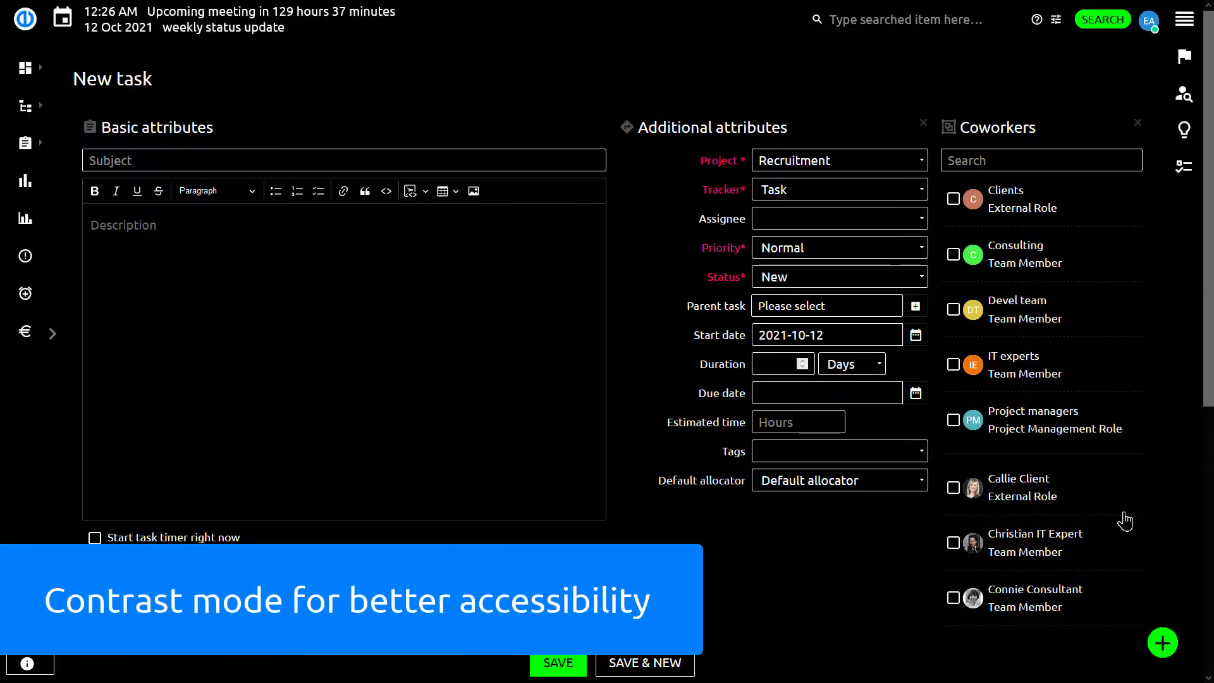
click(548, 162)
text(New)
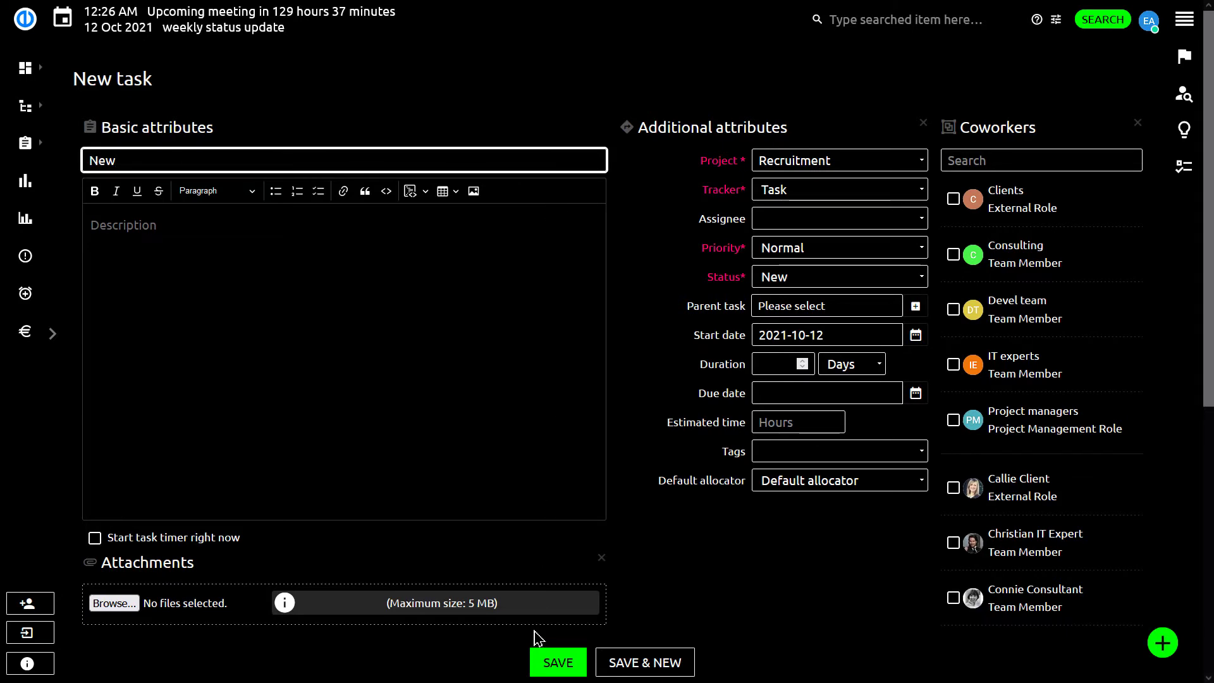
click(545, 673)
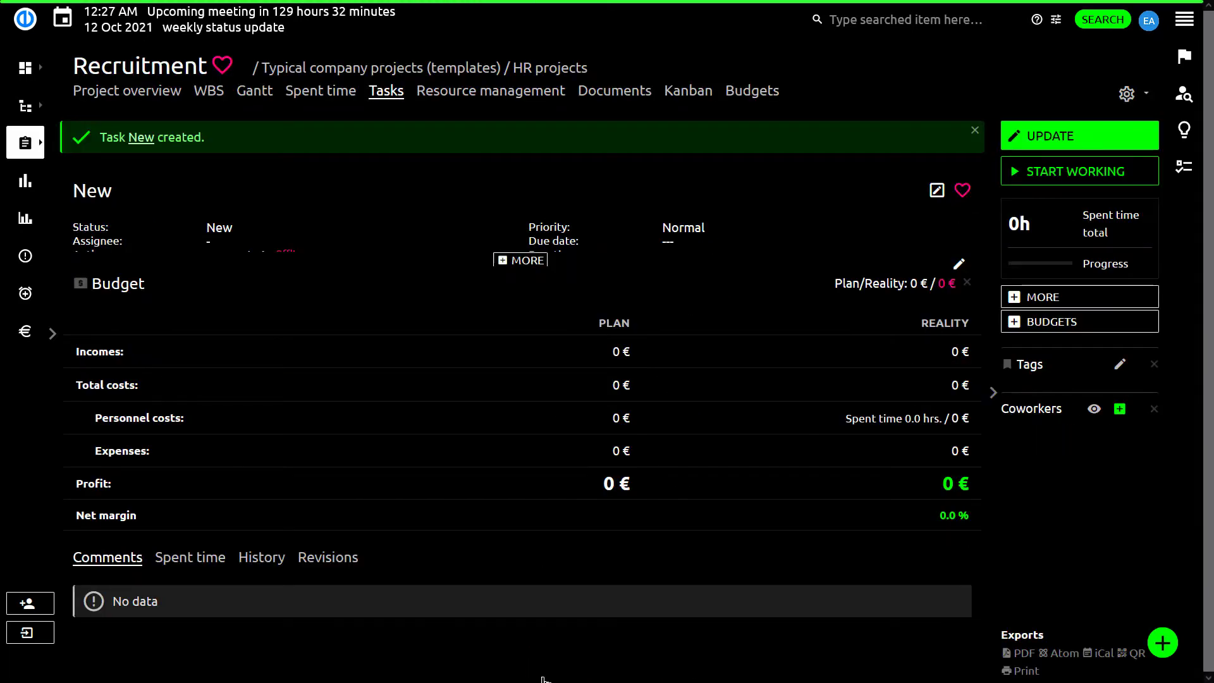
click(541, 265)
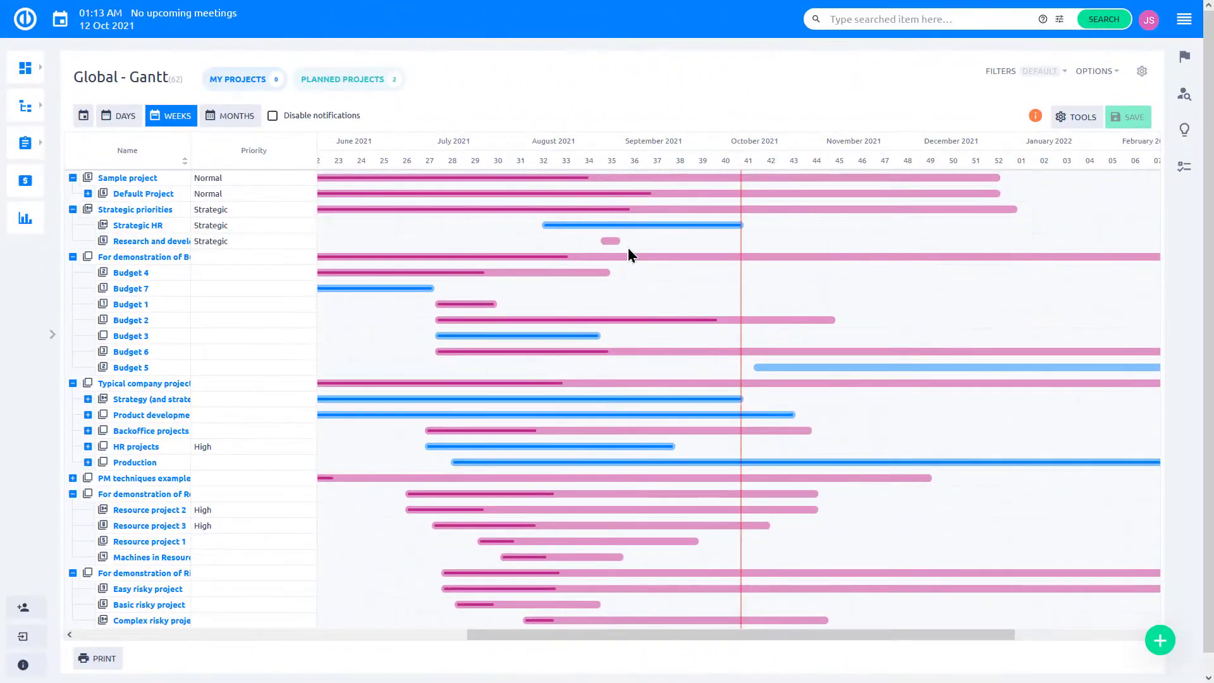
- Drag the Budget 2 Gantt bar to span 02 Aug to 30 Nov 2021
drag(617, 321, 683, 321)
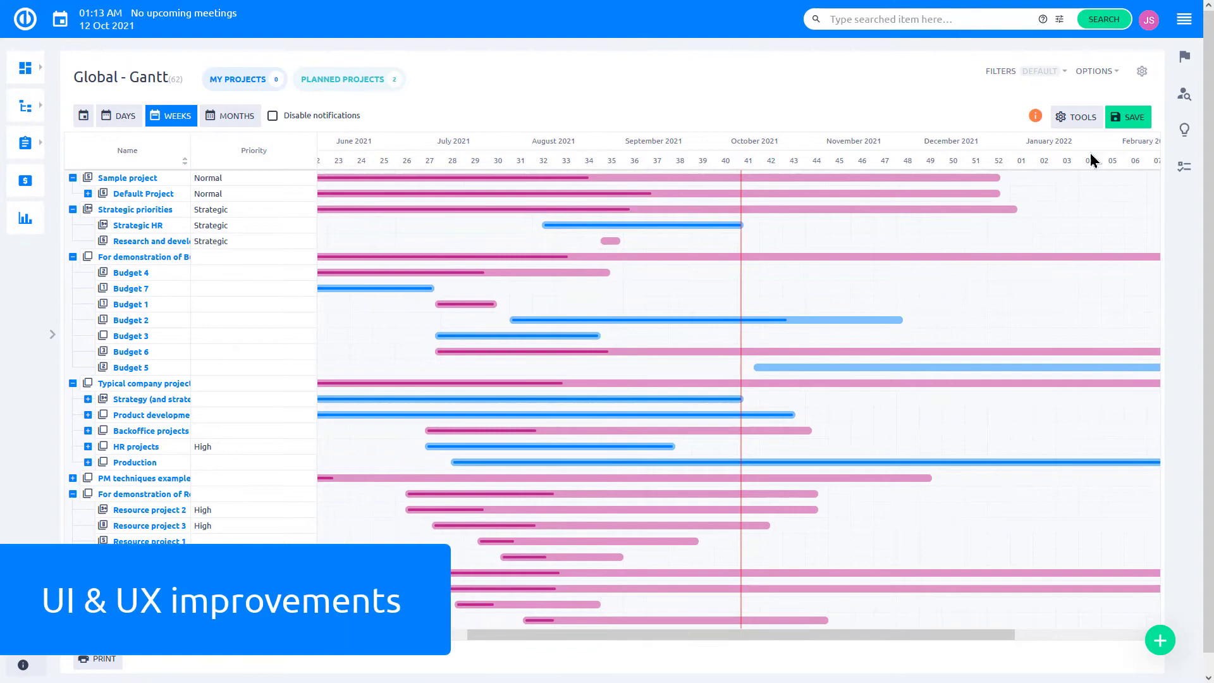